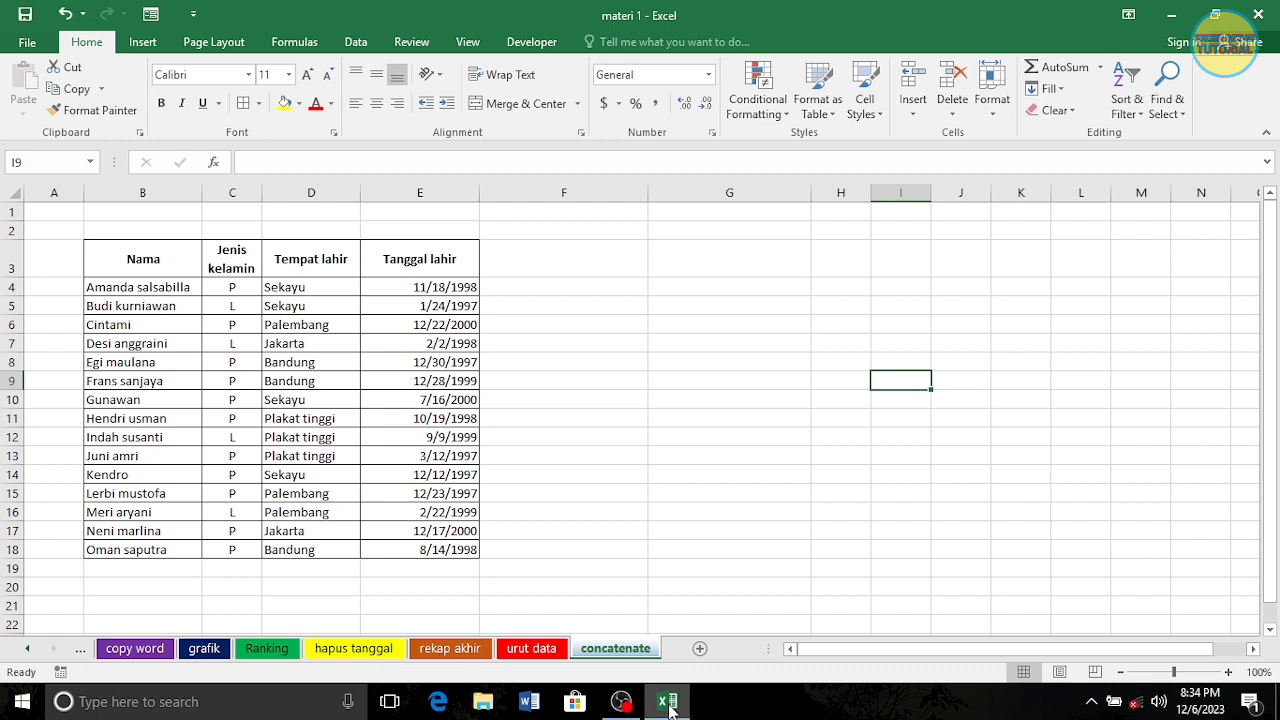
Step: Add the heading TTL in F3 and apply all borders to F3:F18
left_click(549, 265)
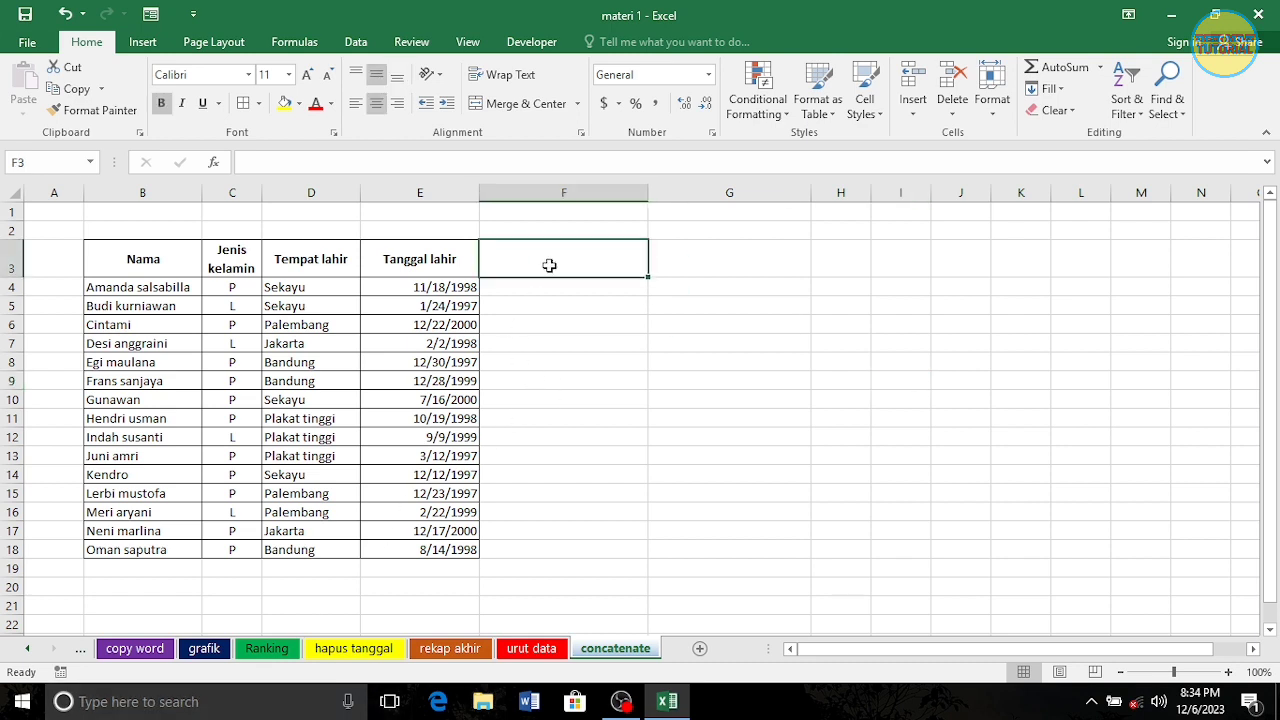
type("TTL")
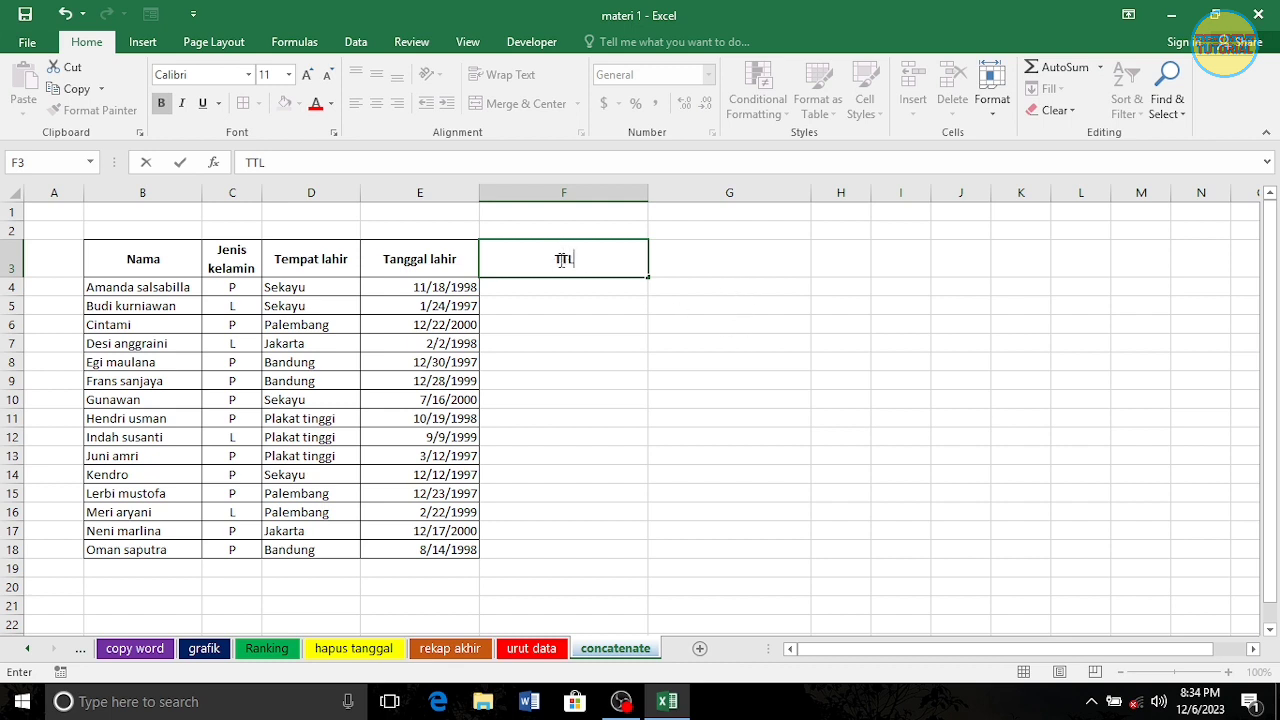
key("Return")
left_click_drag(591, 257, 591, 550)
left_click(242, 106)
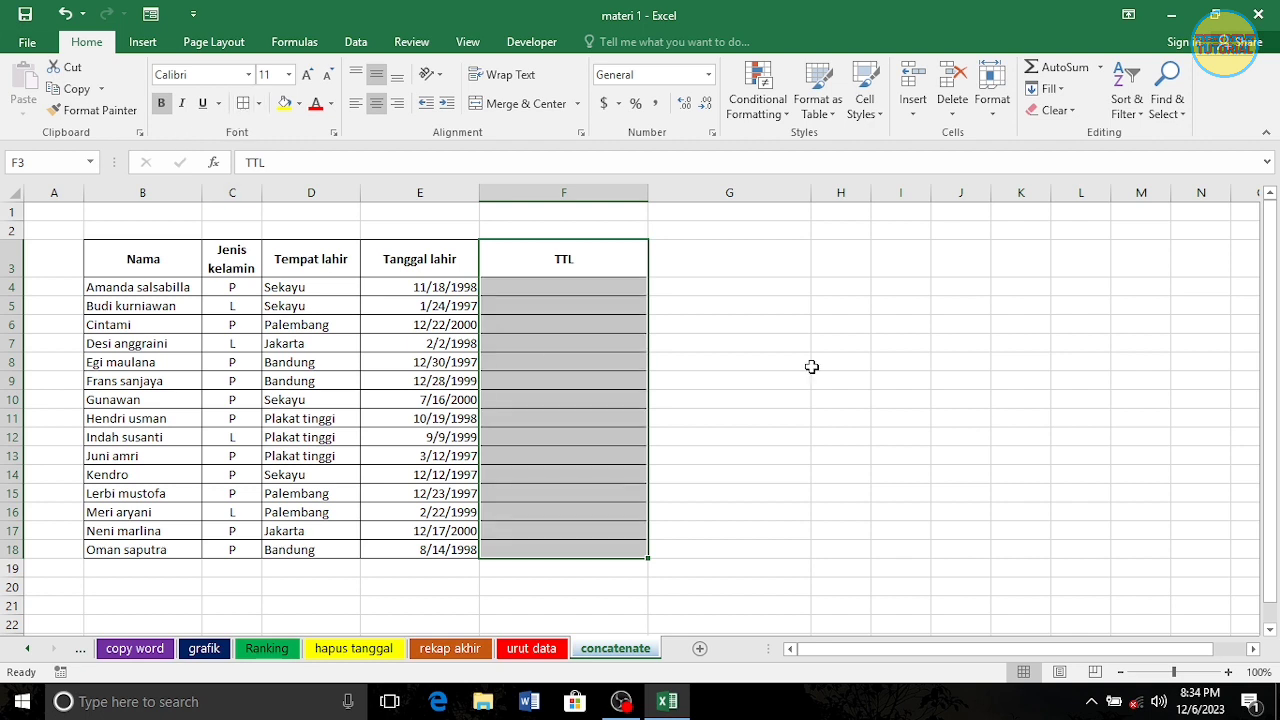
left_click(812, 362)
Step: Start a CONCATENATE formula in F4 with the birthplace cell D4 as its first argument, followed by a comma
left_click(589, 287)
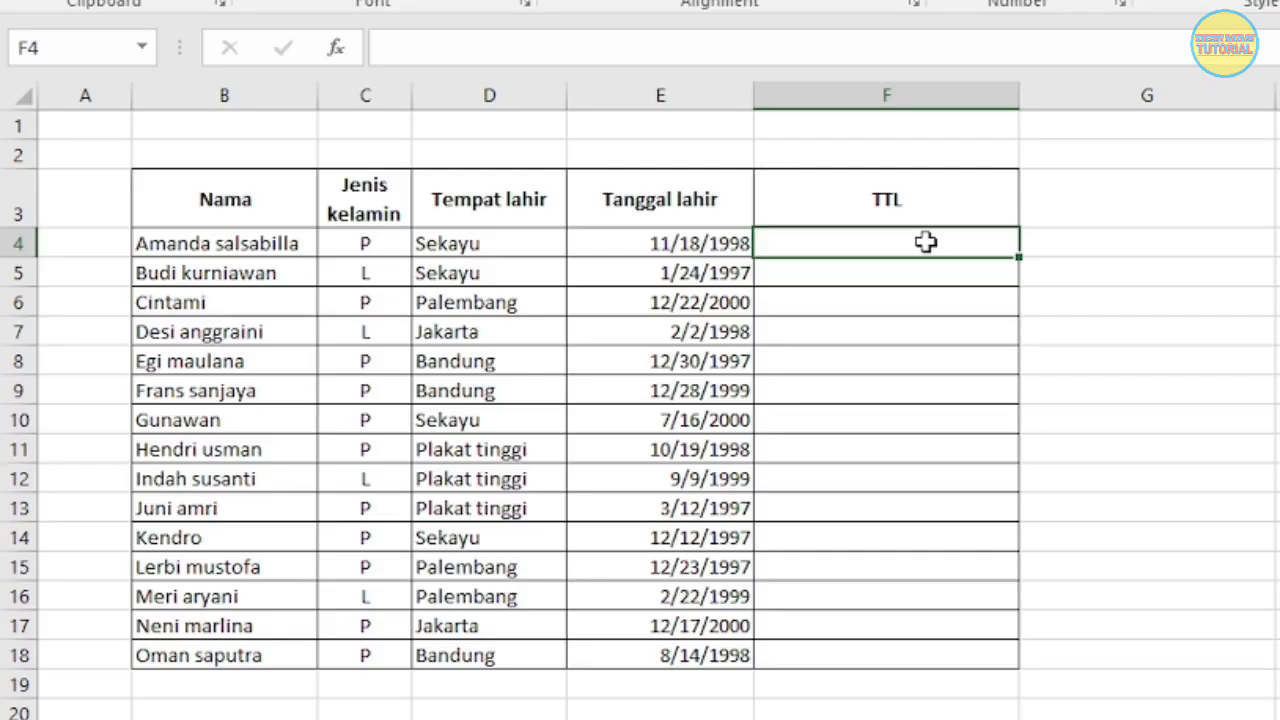
type("=coca")
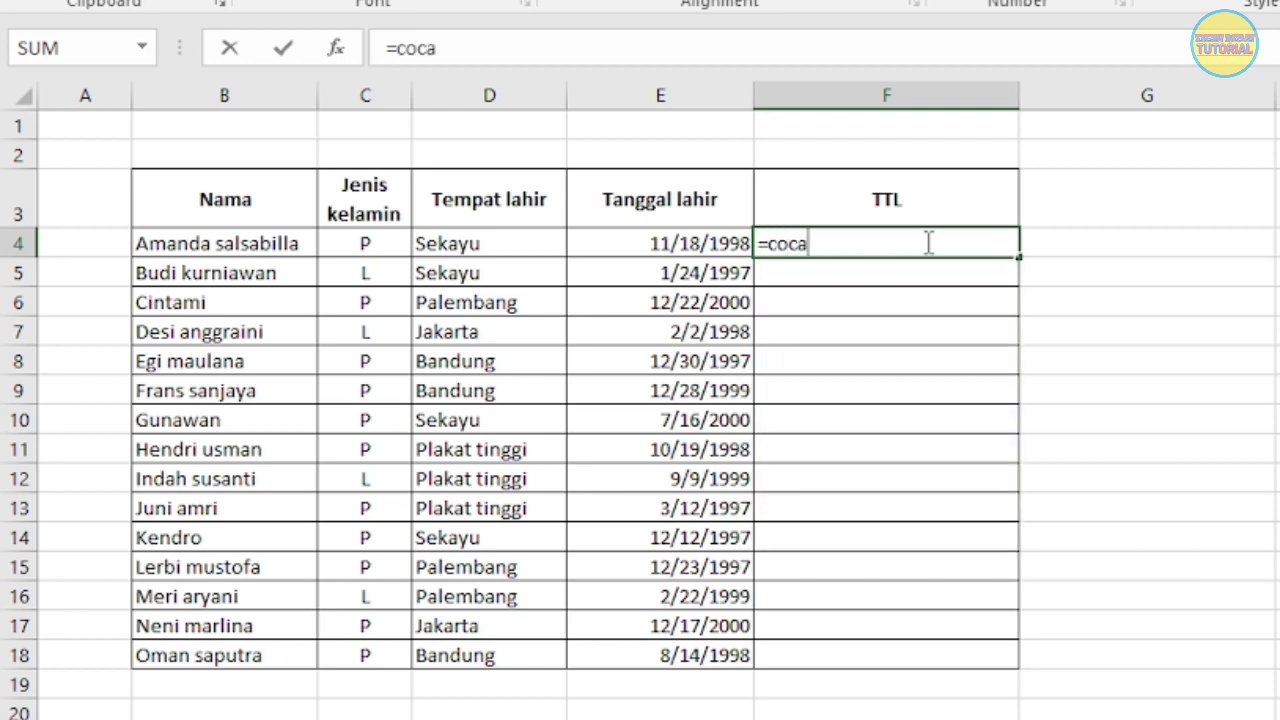
key("BackSpace")
key("BackSpace")
type("ncate")
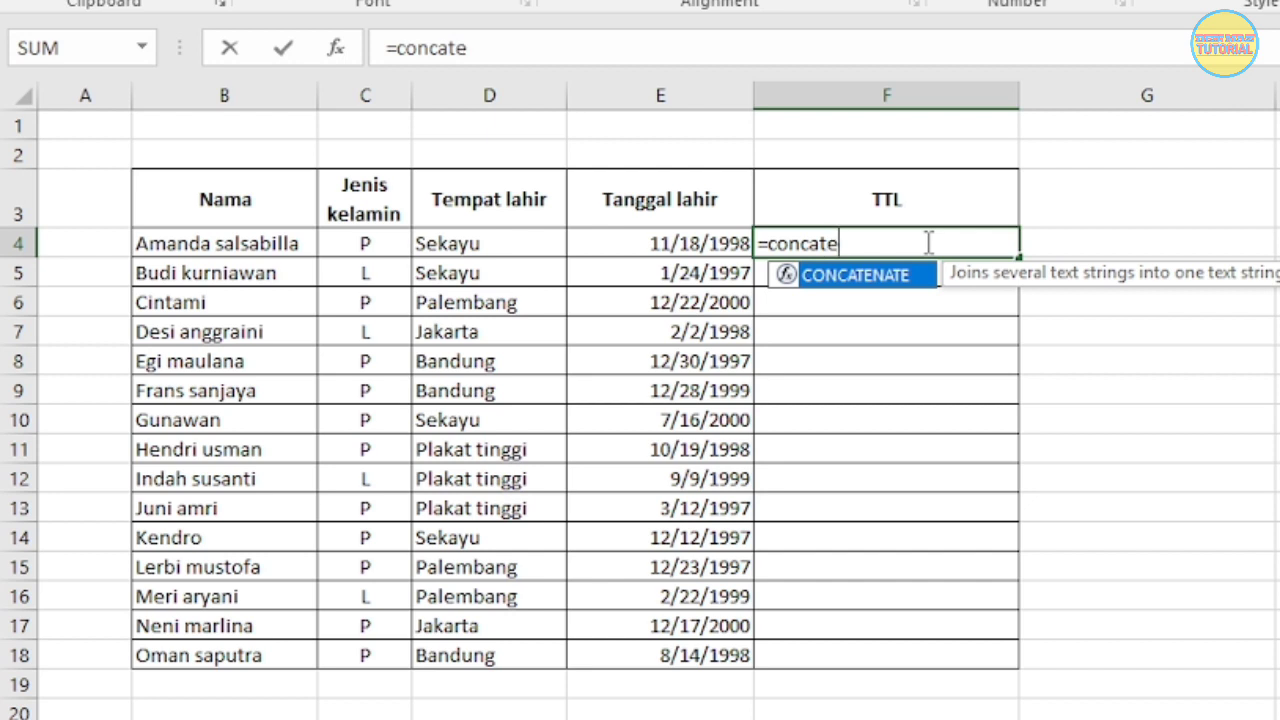
type("nate")
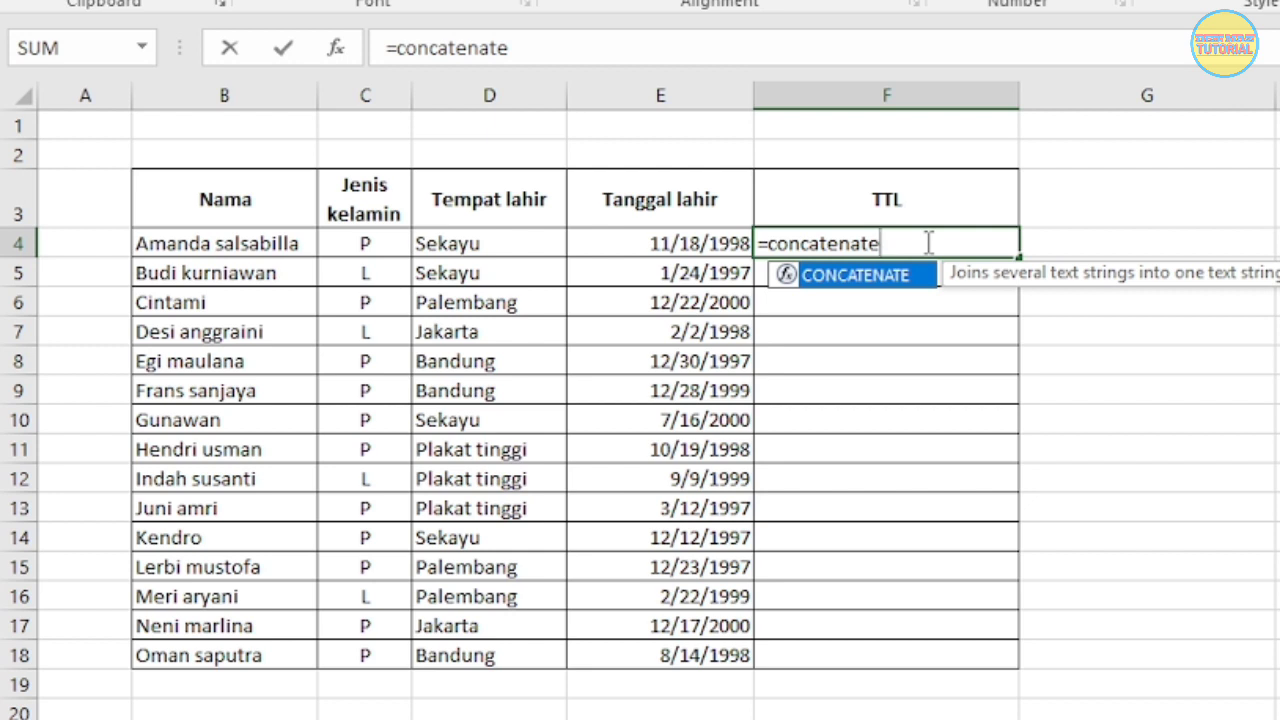
type("(")
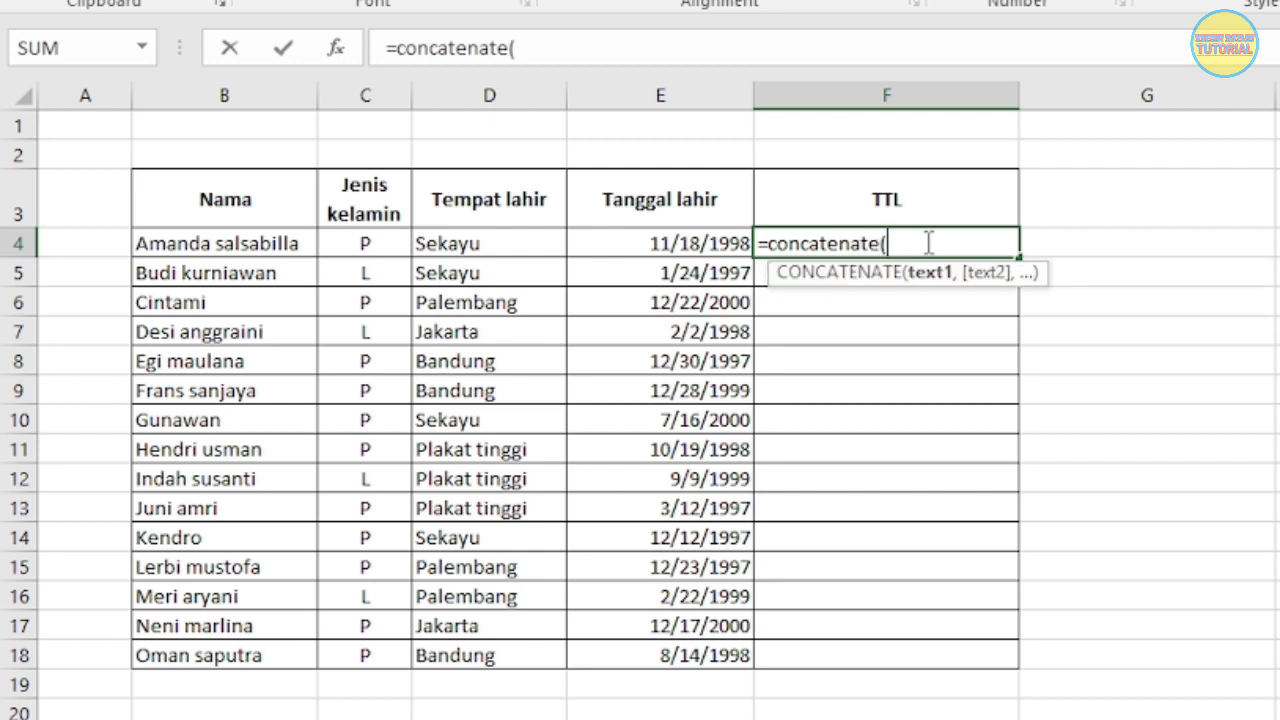
left_click(517, 250)
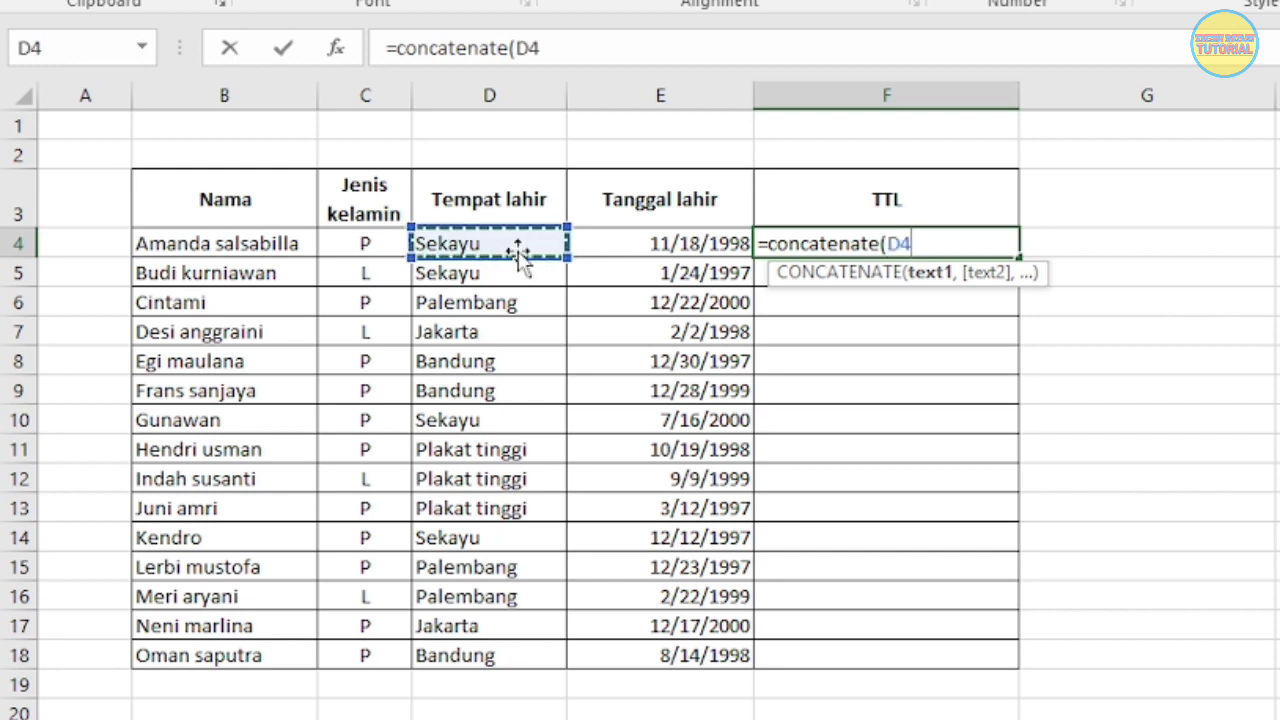
type(",")
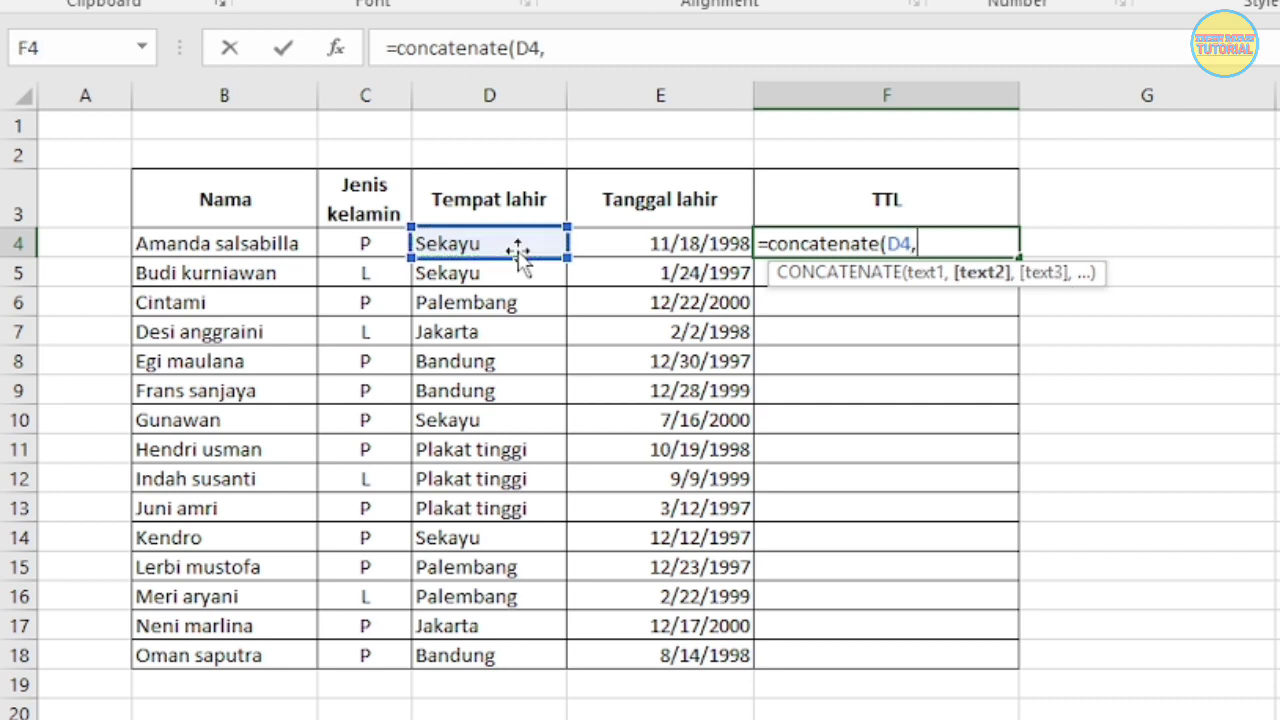
left_click(662, 247)
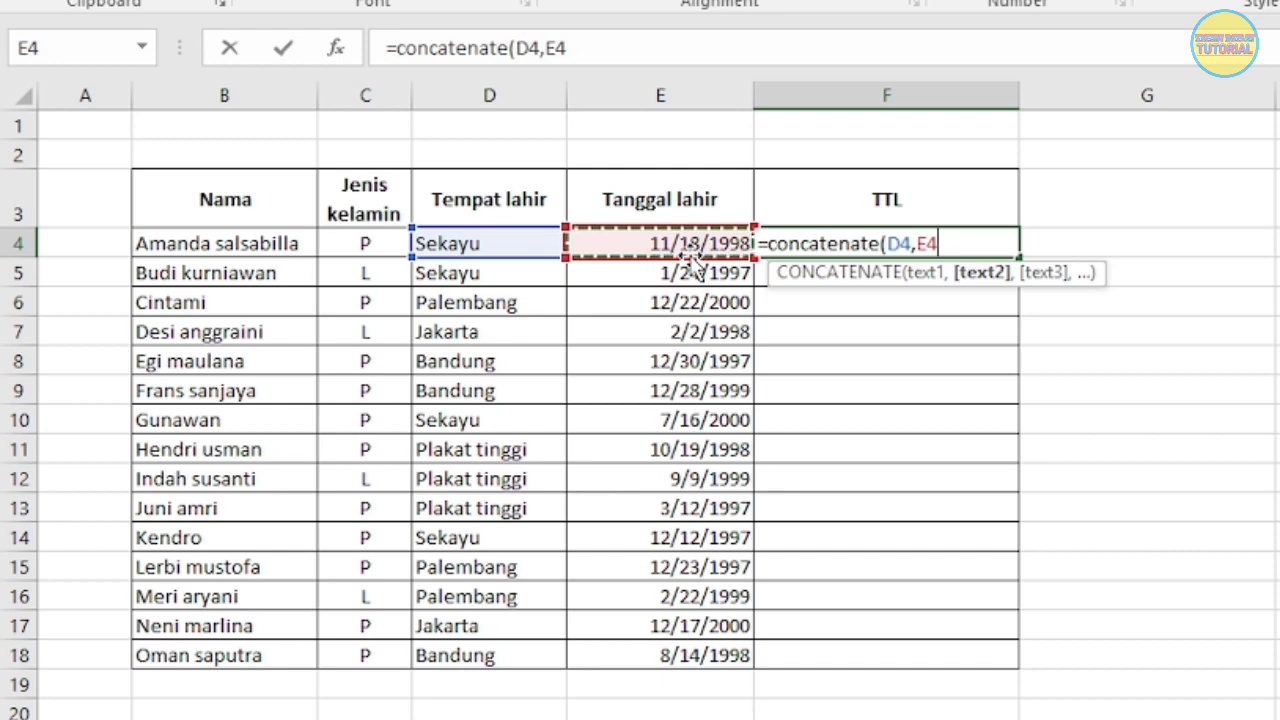
key("BackSpace")
key("BackSpace")
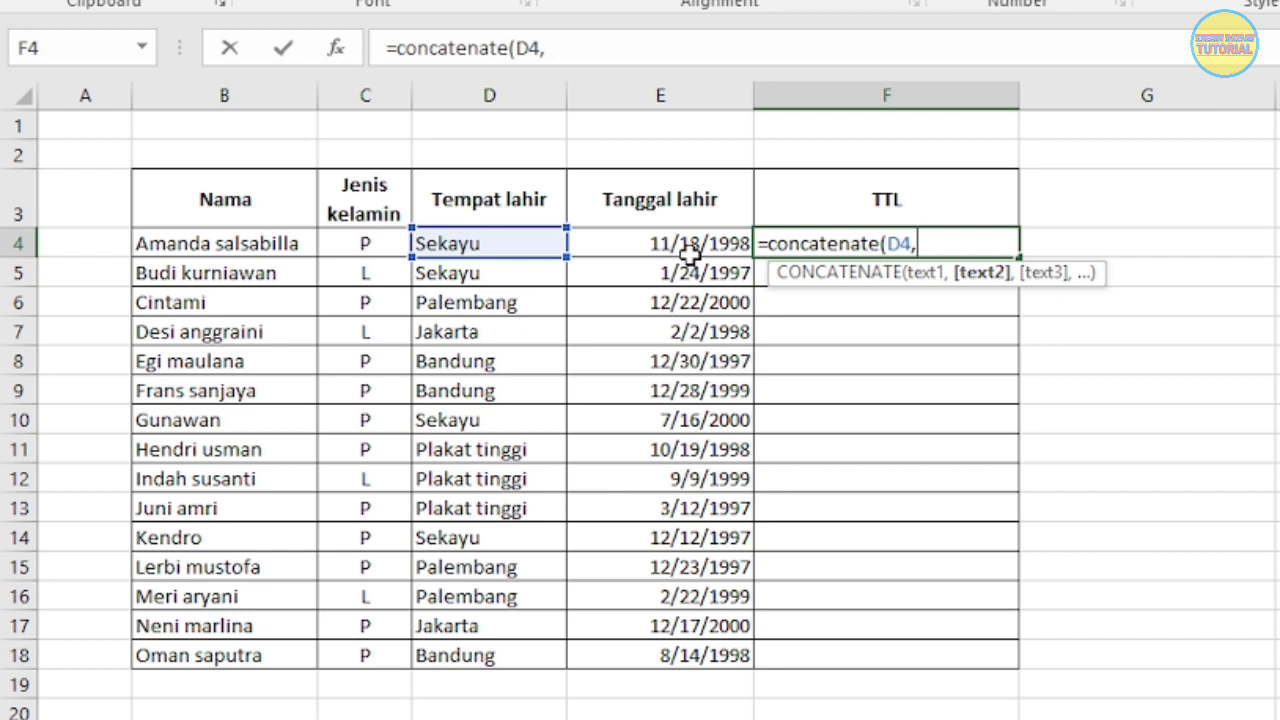
Step: Add a TEXT function as the second CONCATENATE argument, with birth date cell E4 as its value
type("TE")
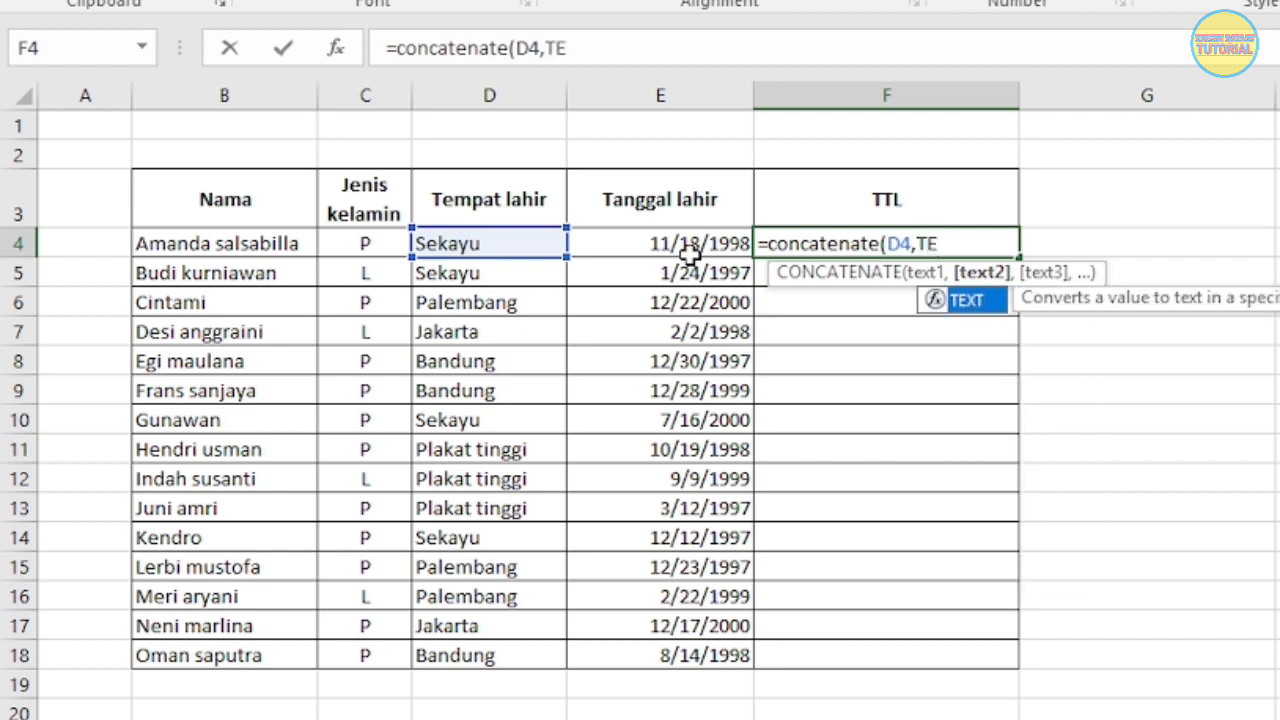
type("XT")
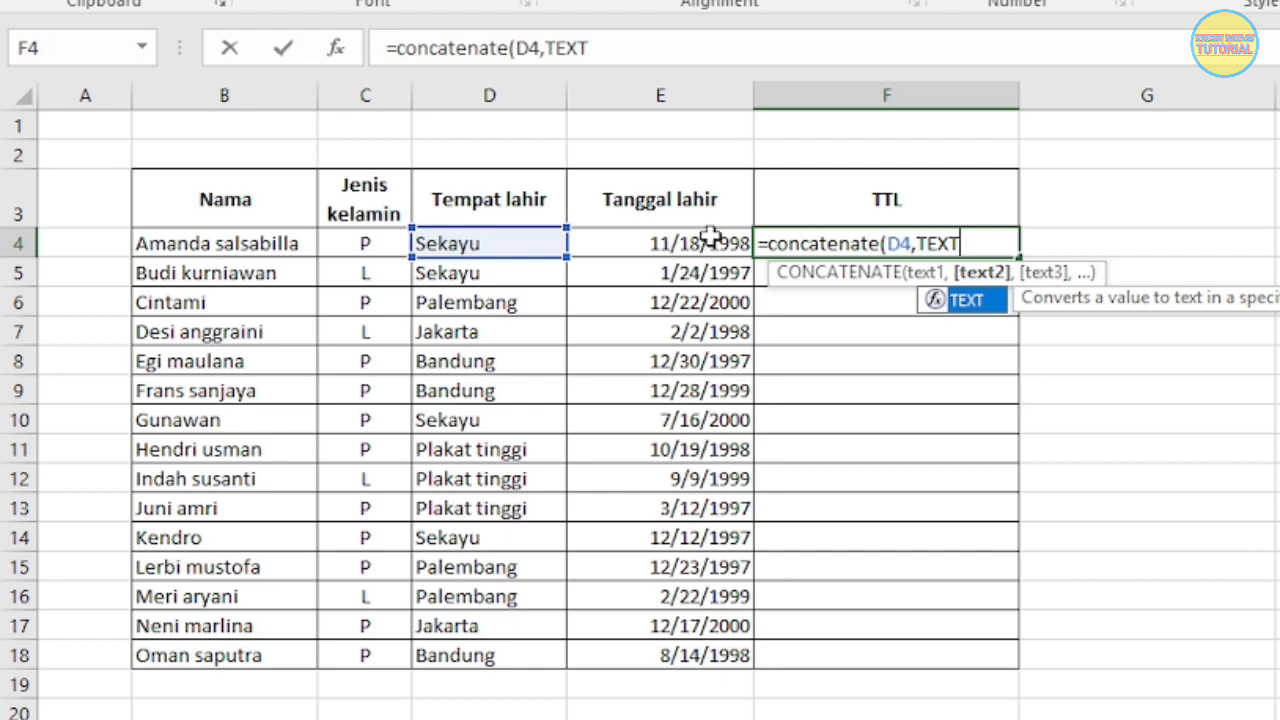
type("(")
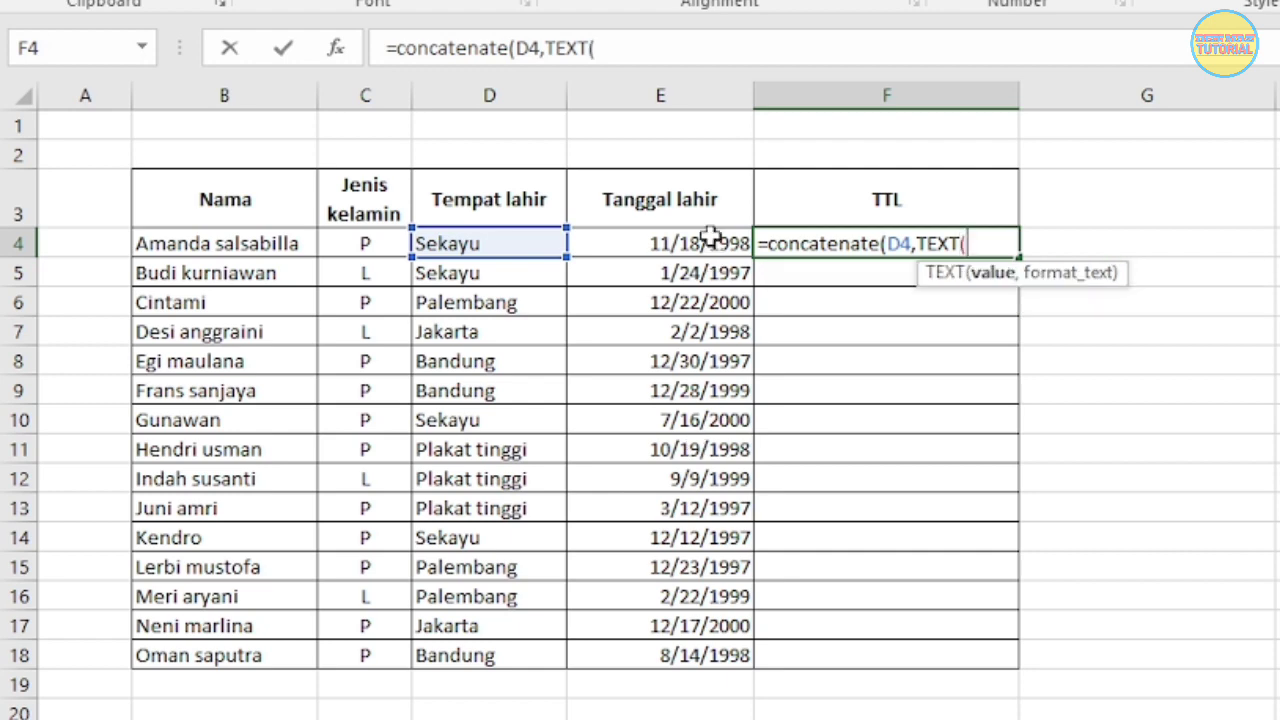
left_click(660, 243)
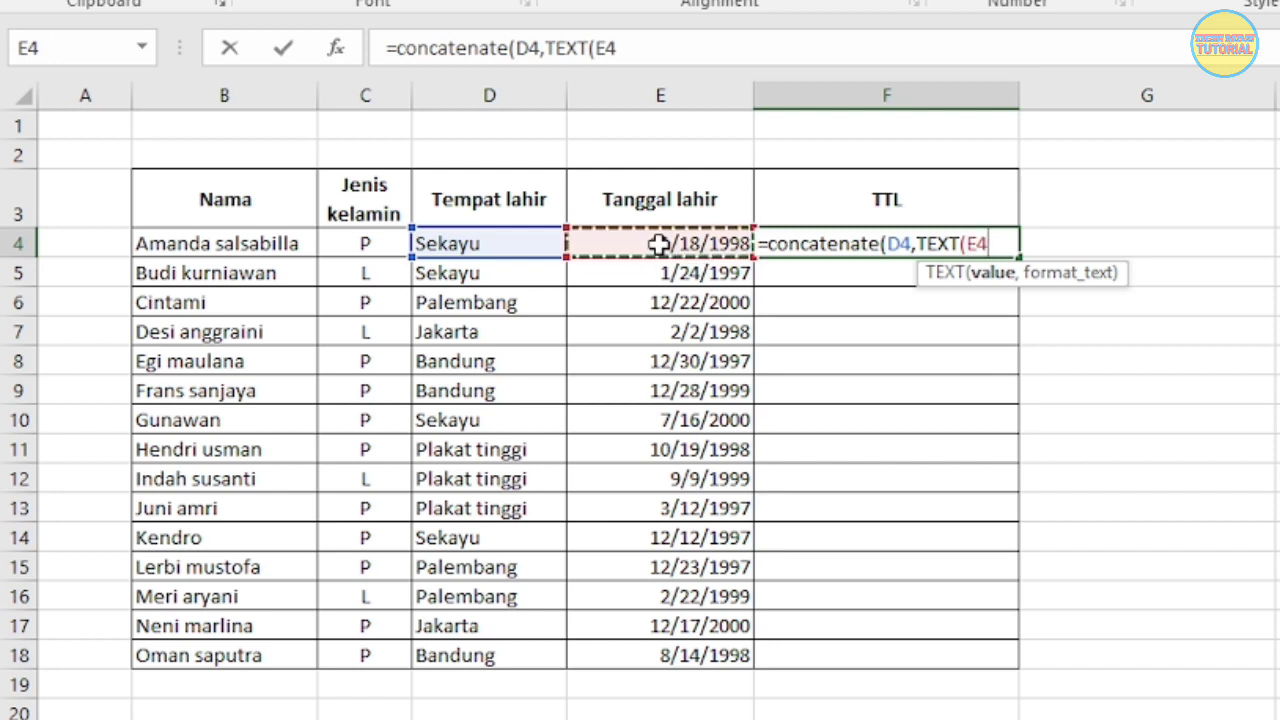
type(",")
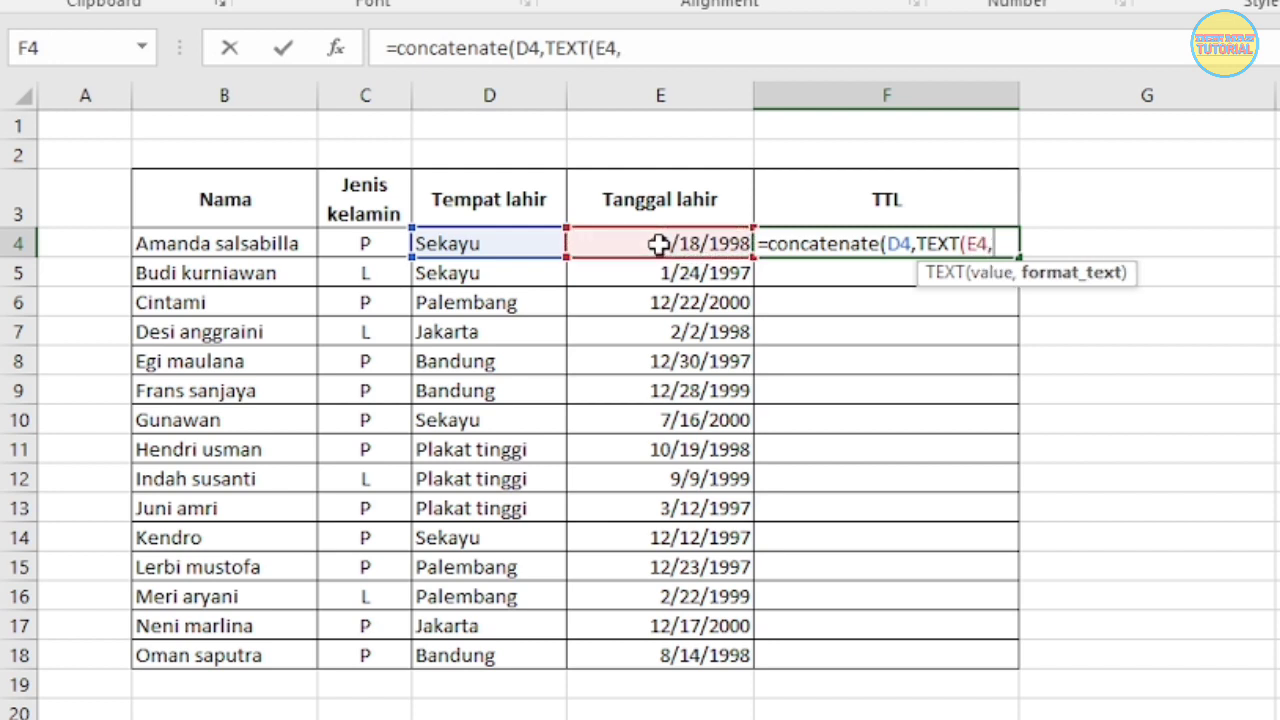
type("\"DD")
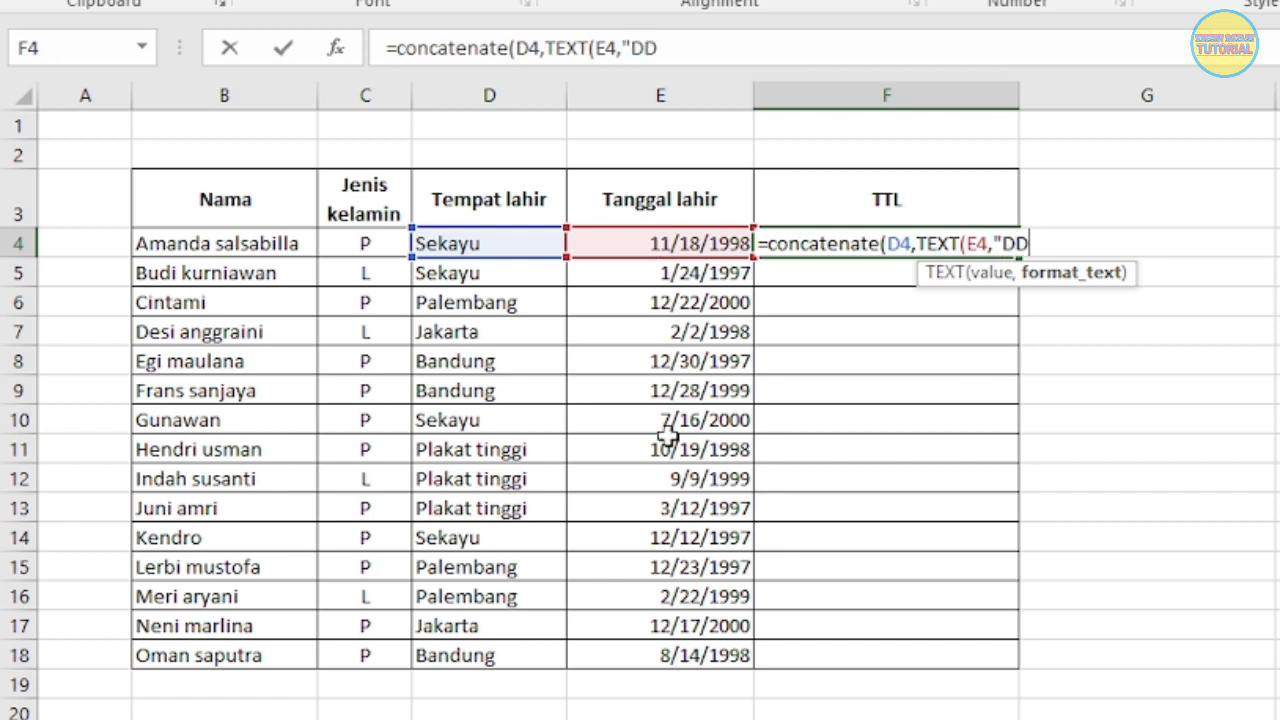
type("-MM")
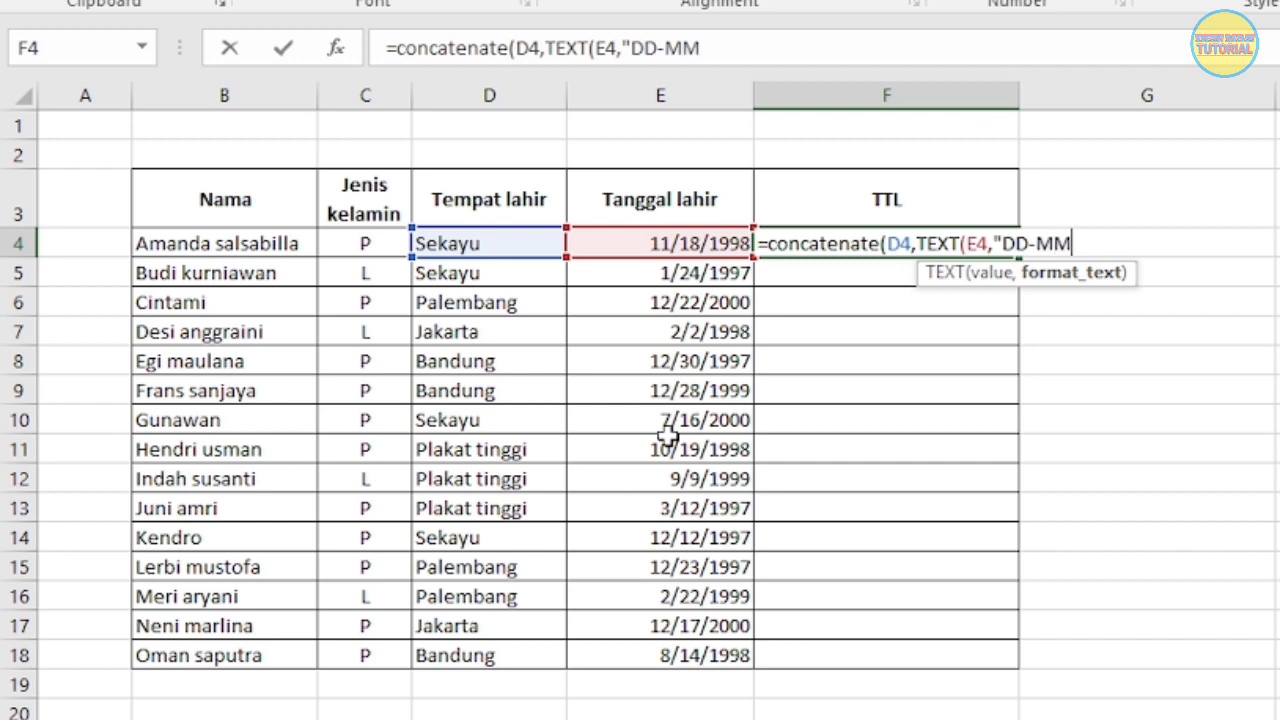
type("-YYYY")
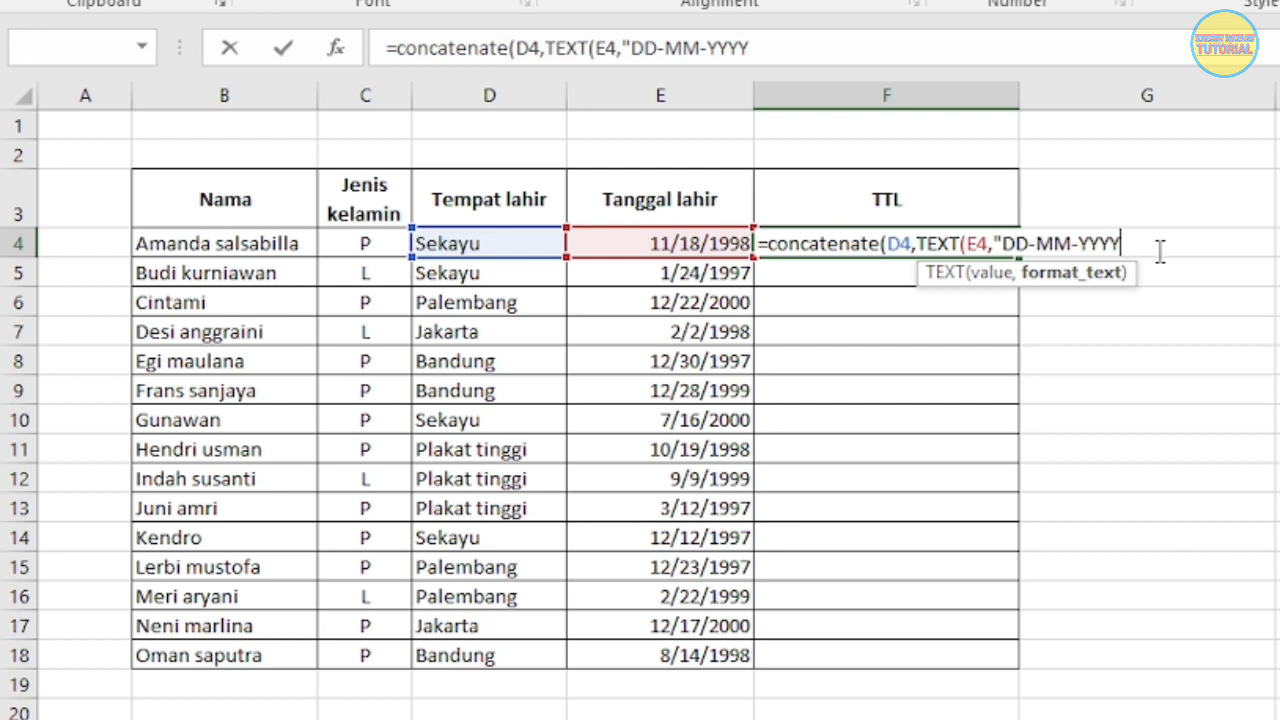
Step: Give the TEXT function the format "DD-MM-YYYY", close both functions and enter the formula in F4
type("\"))")
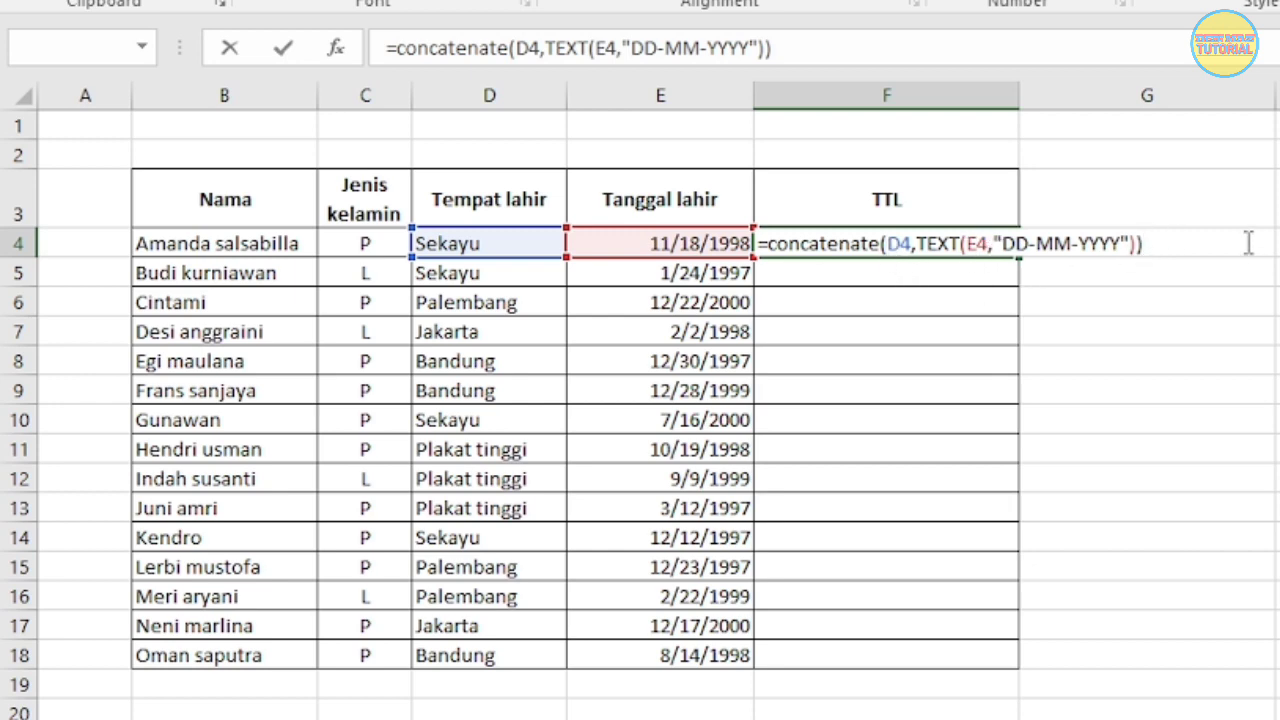
key("Return")
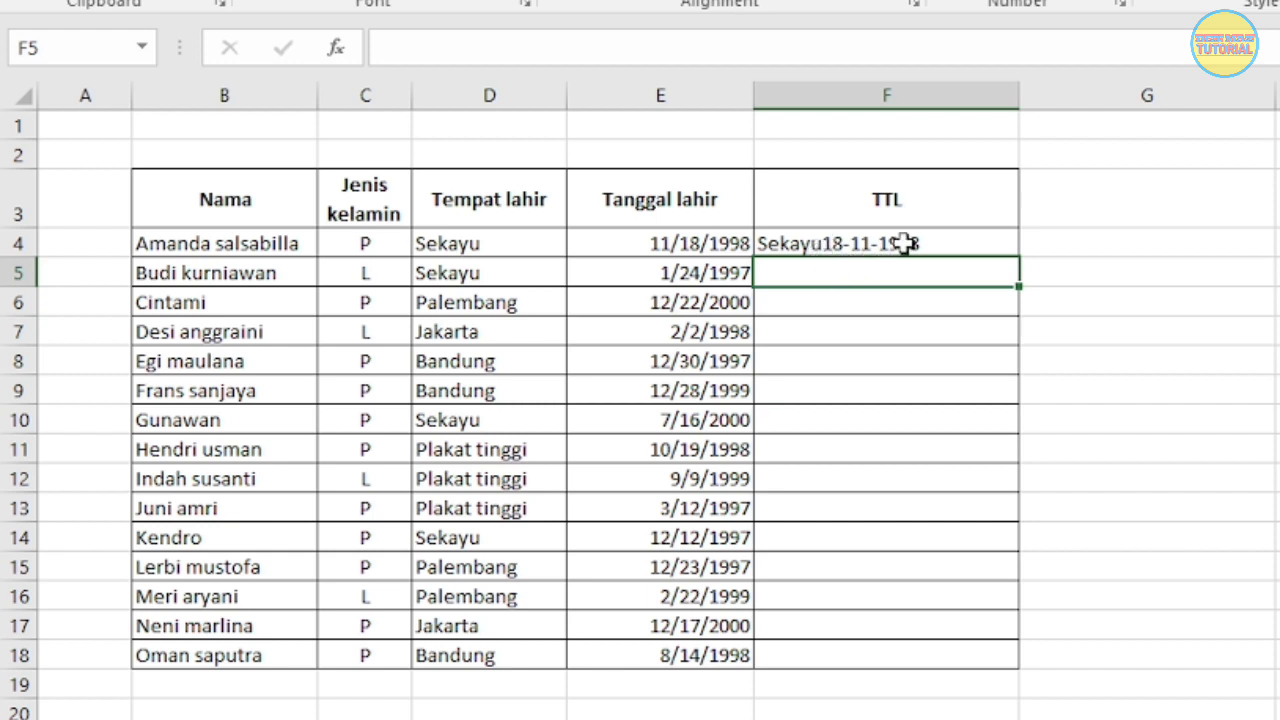
Step: Insert ", " as a separate argument between D4 and the TEXT function in the F4 formula
double_click(801, 243)
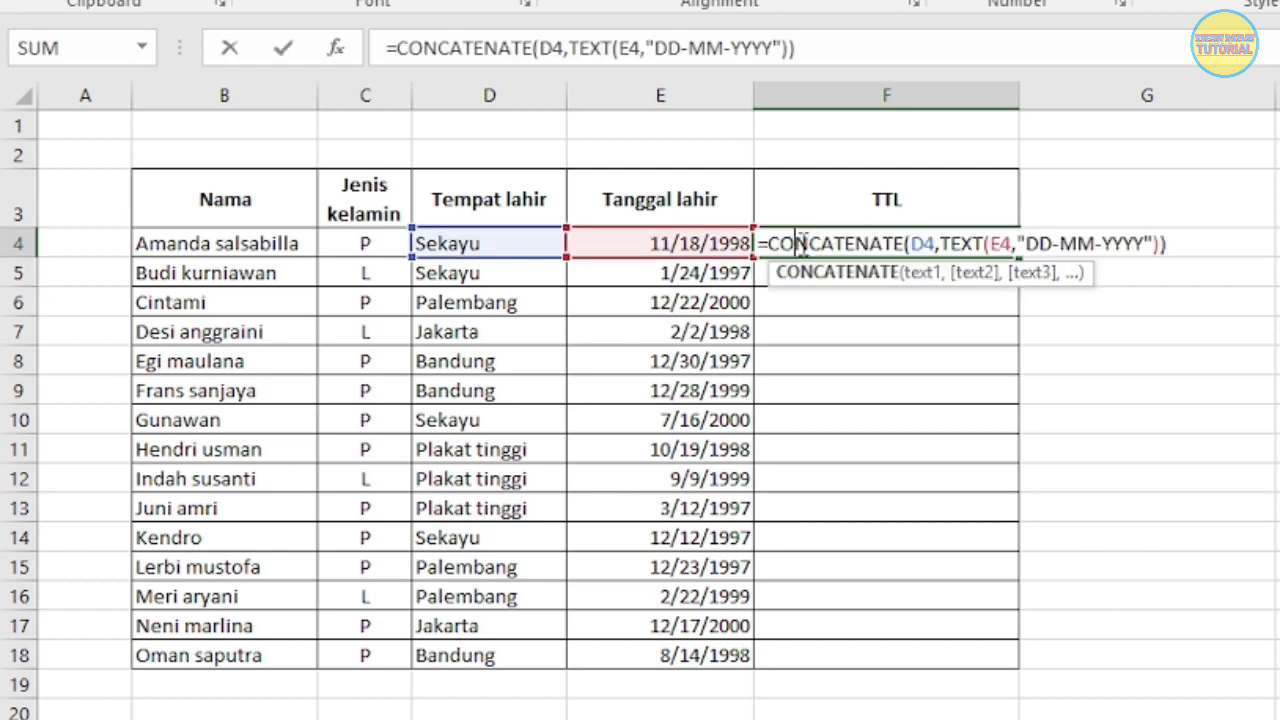
left_click(942, 243)
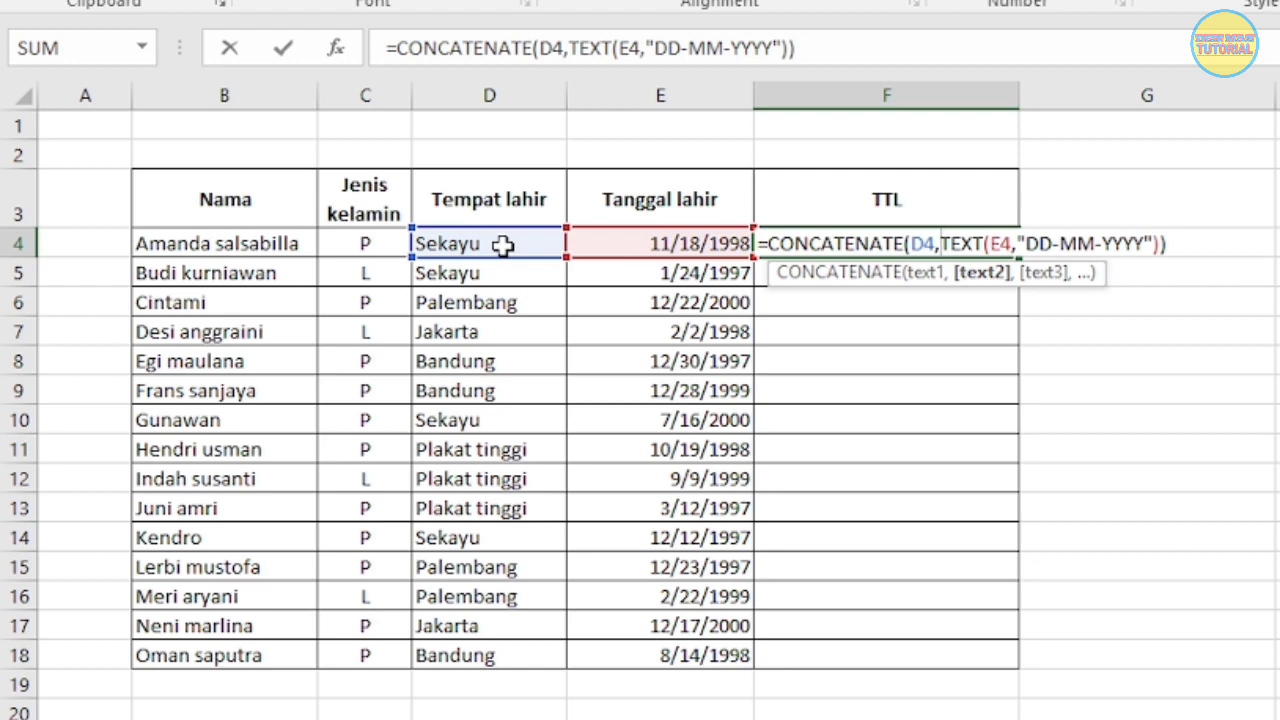
type("\"")
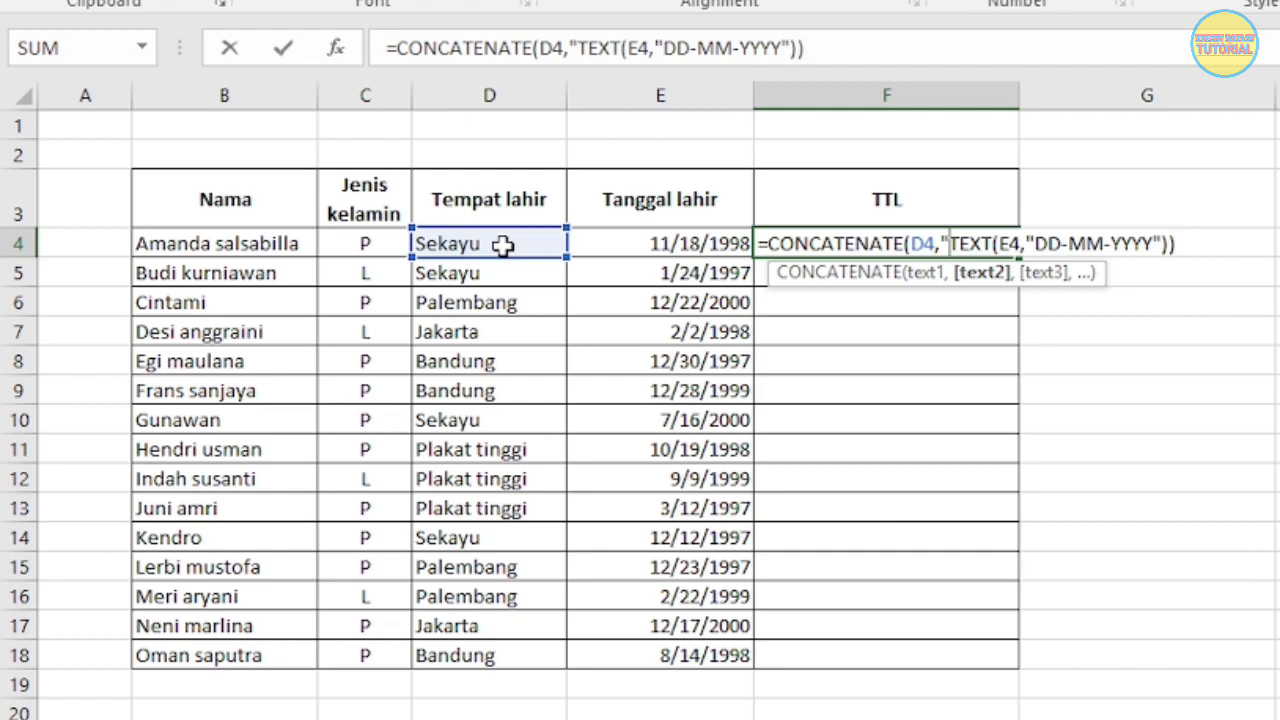
type(",")
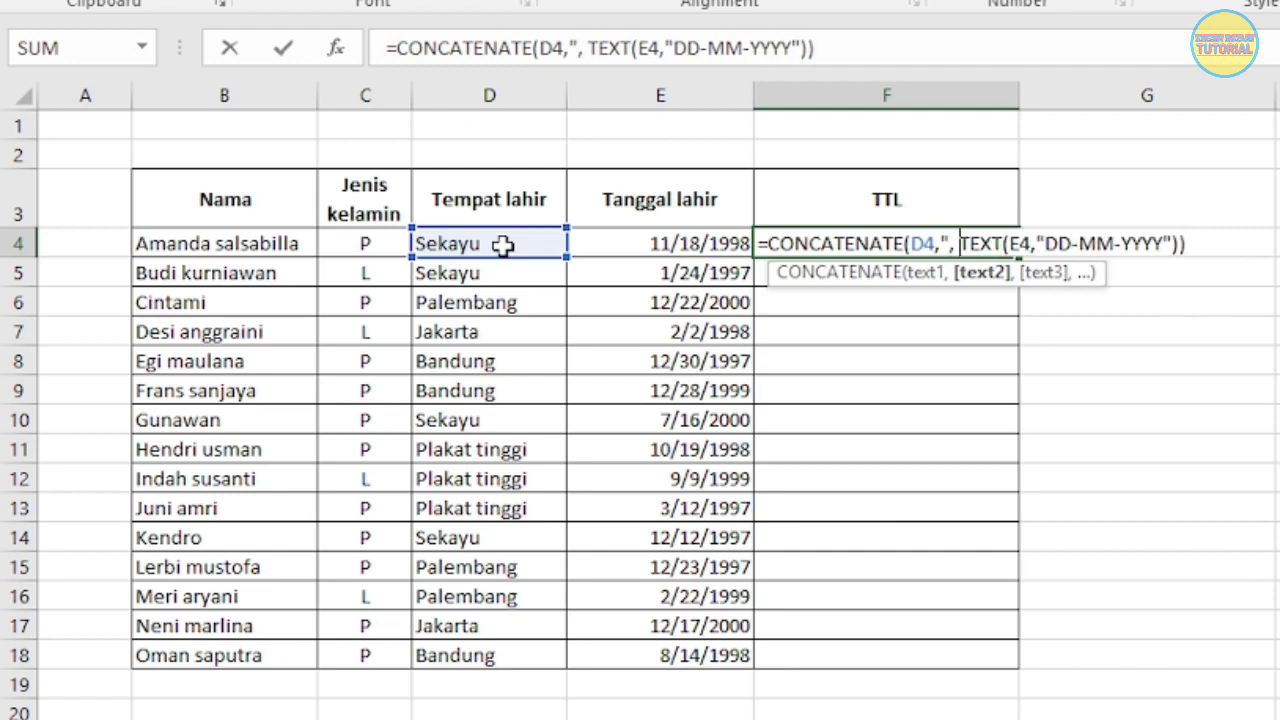
type(" \"")
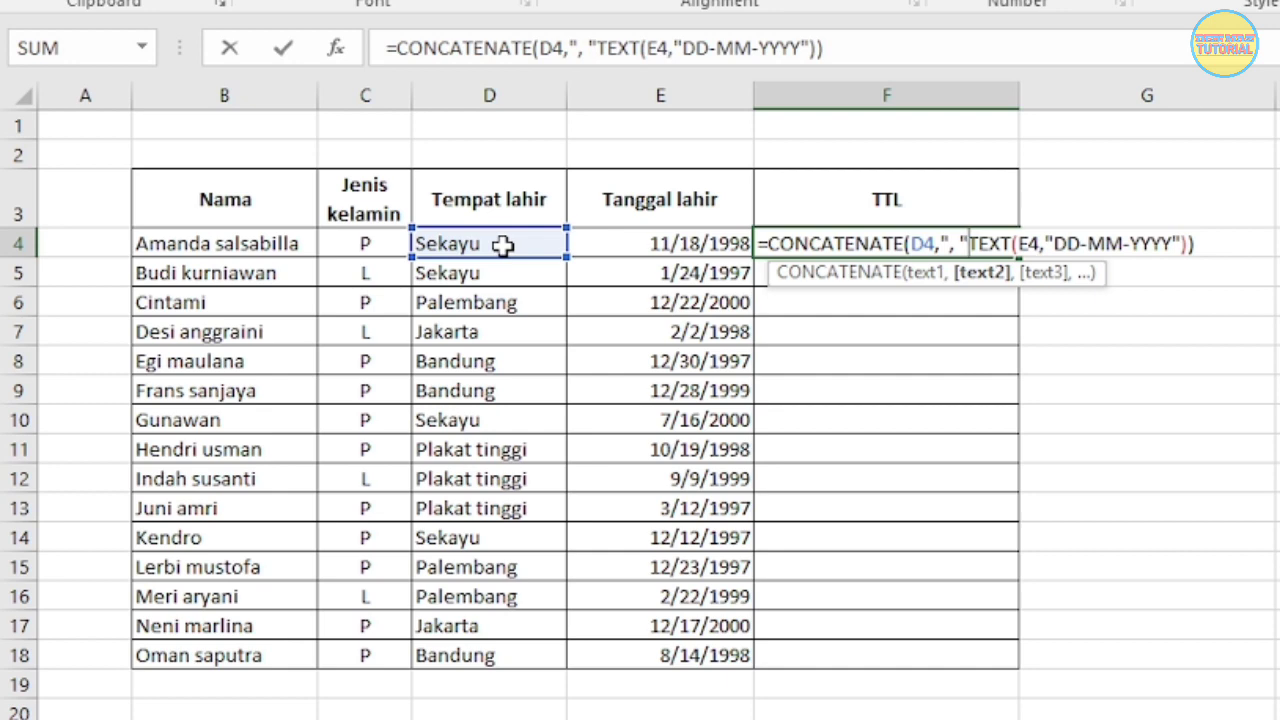
type(",")
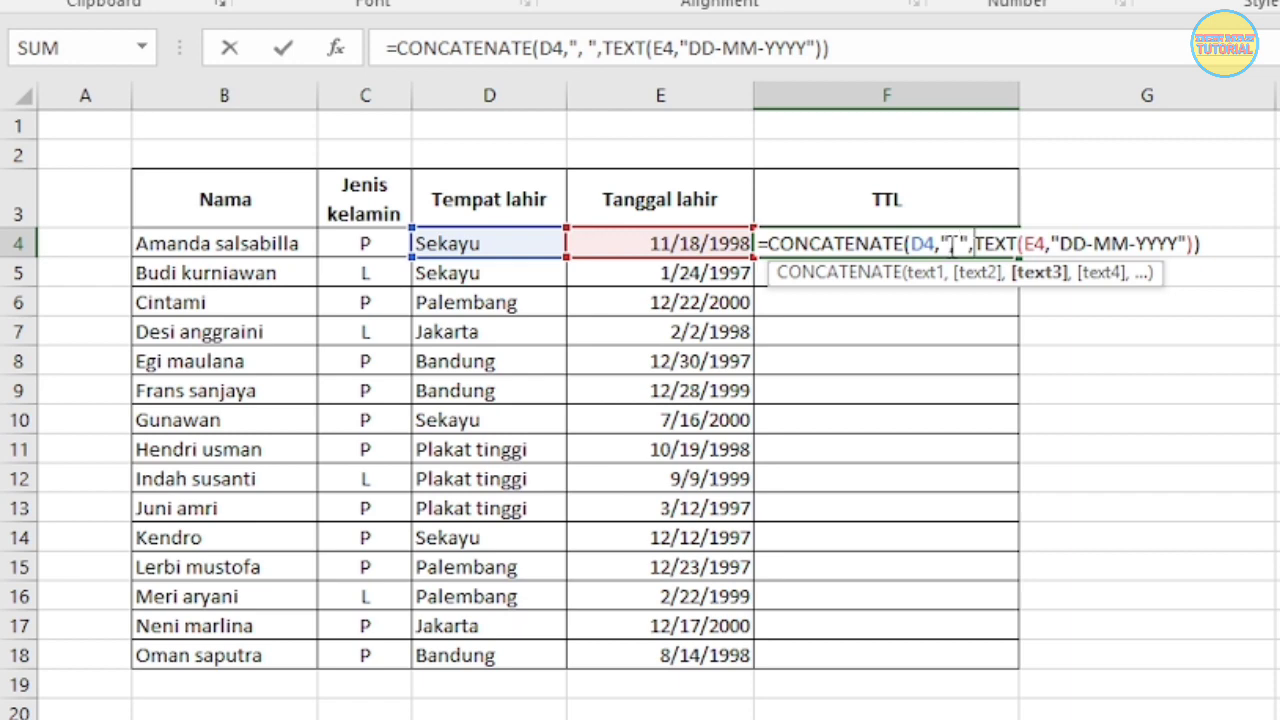
left_click(1208, 247)
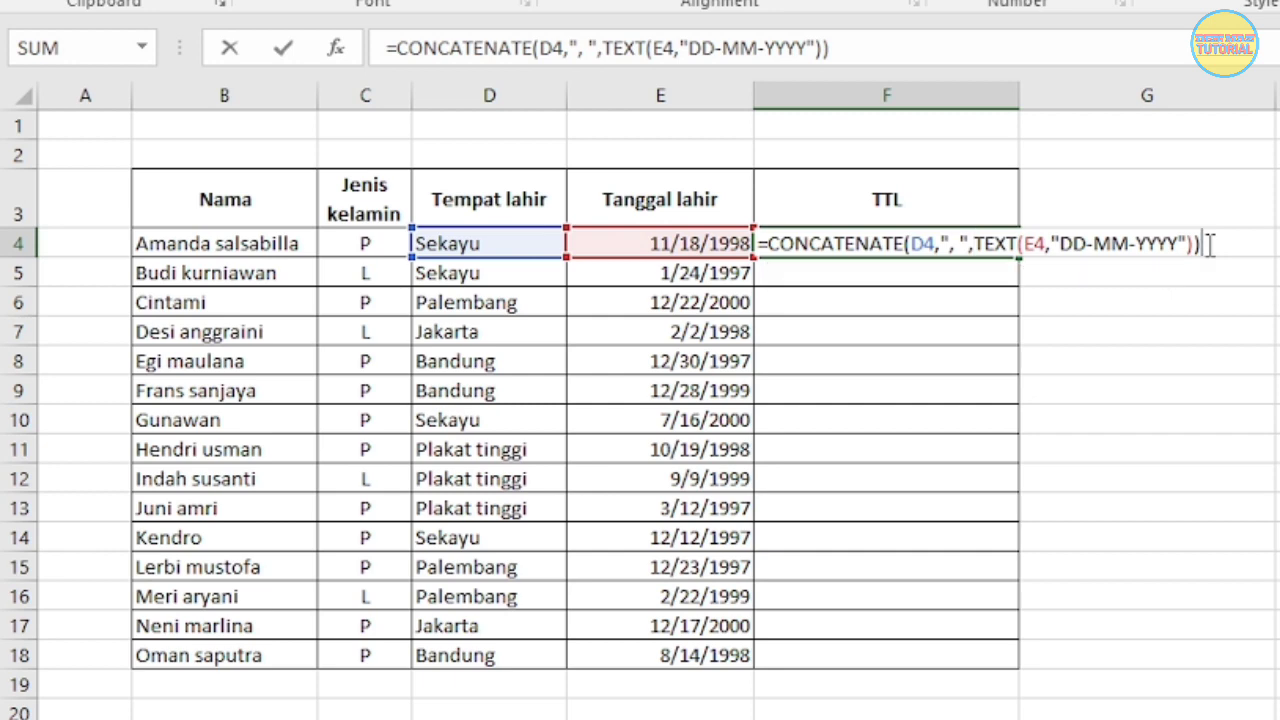
key("Return")
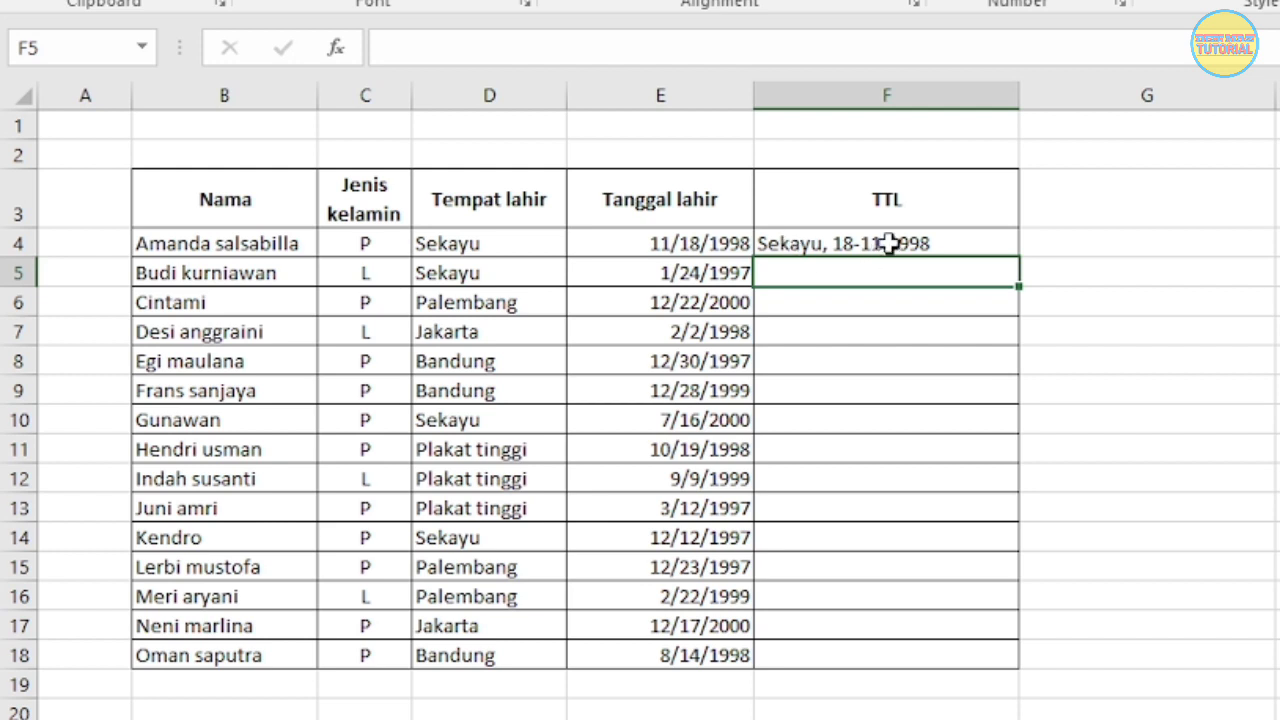
Step: Fill the F4 formula down the TTL column to F18
left_click(838, 241)
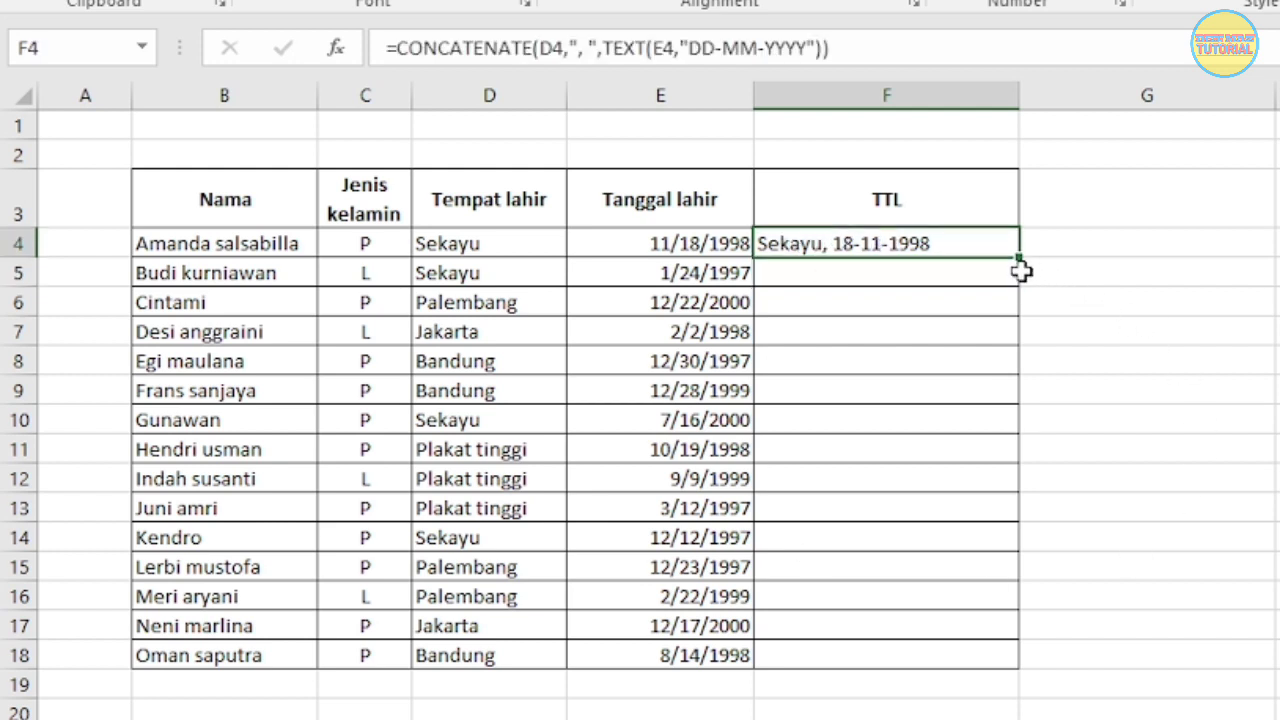
left_click_drag(1019, 254, 1012, 668)
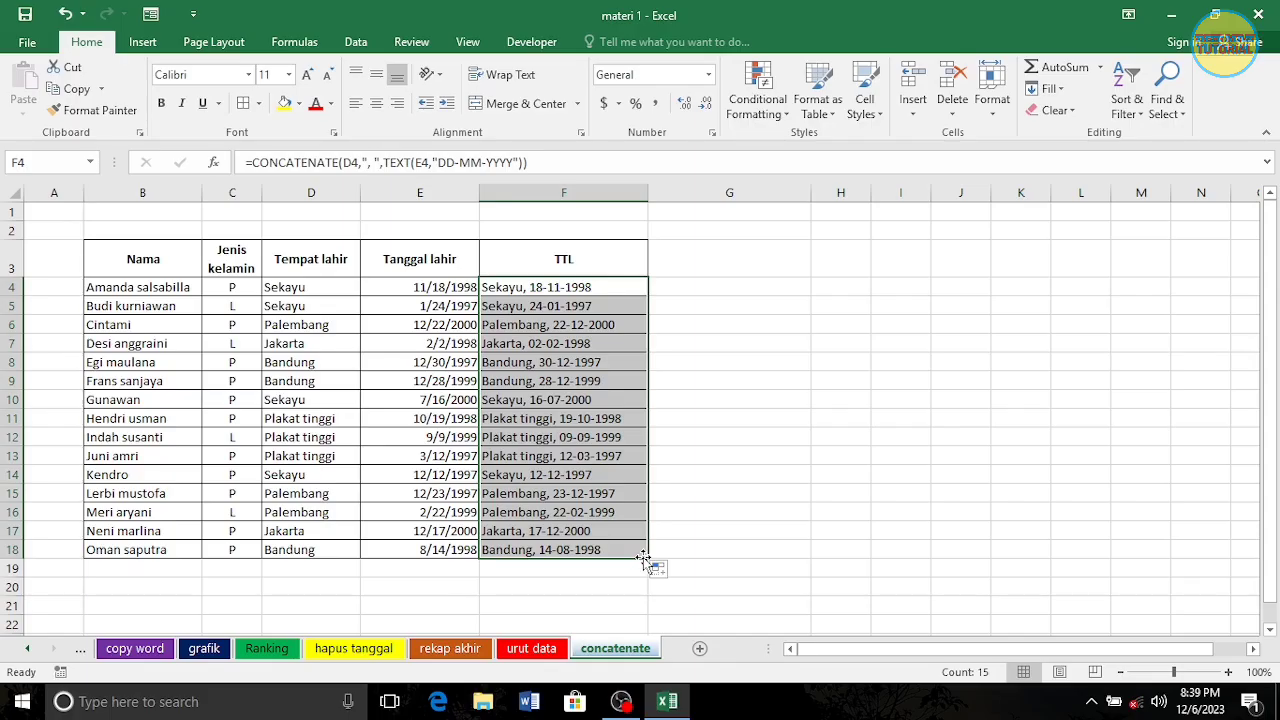
left_click(1082, 485)
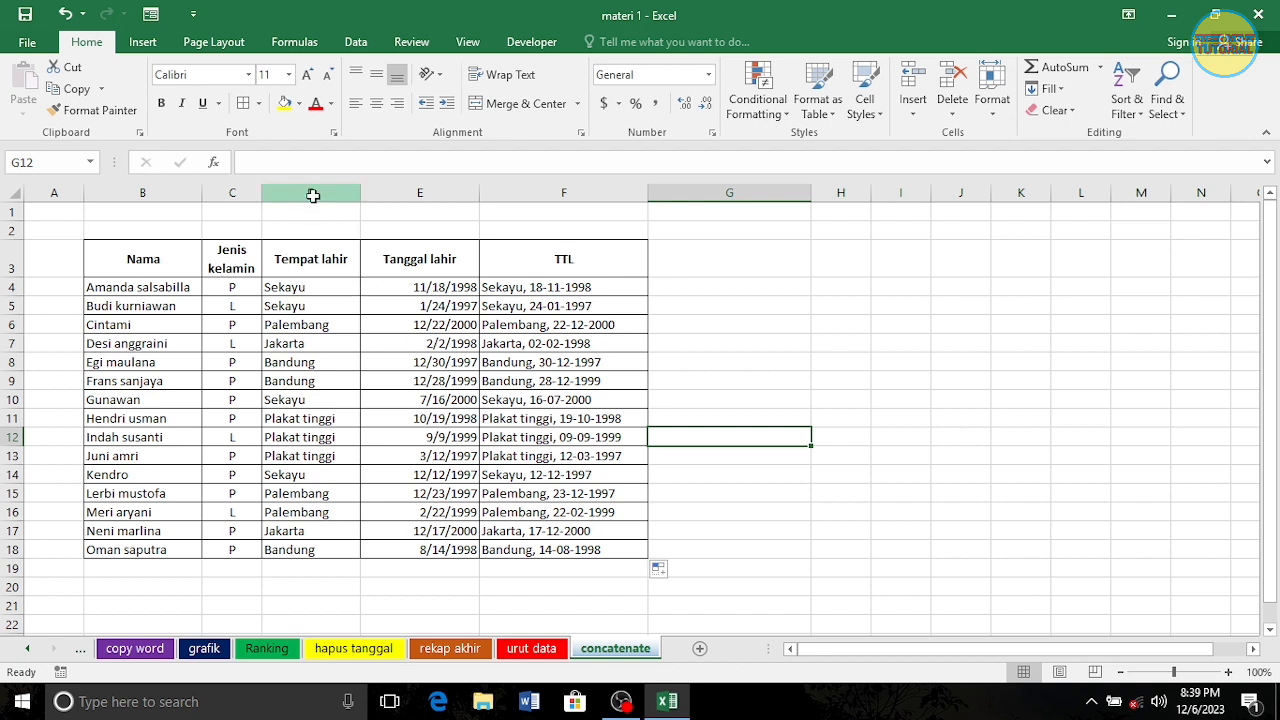
Step: Hide the Tempat lahir and Tanggal lahir columns, D and E
left_click_drag(314, 193, 385, 187)
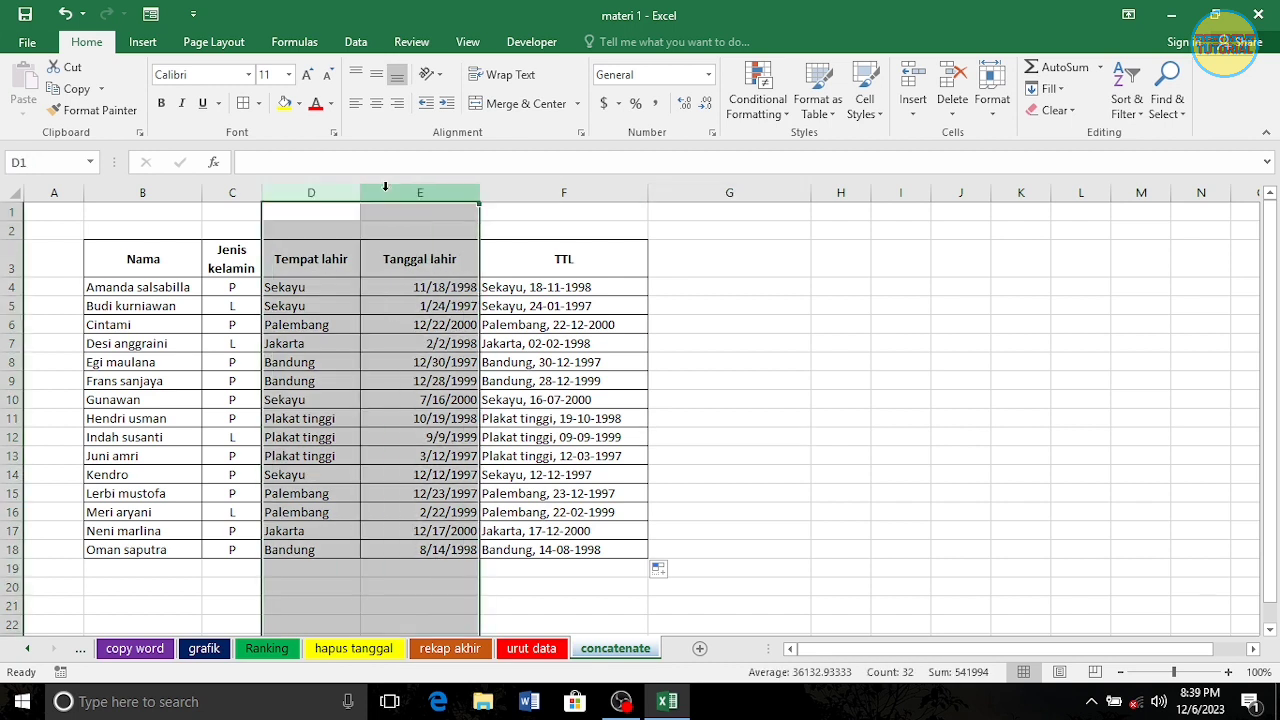
right_click(400, 268)
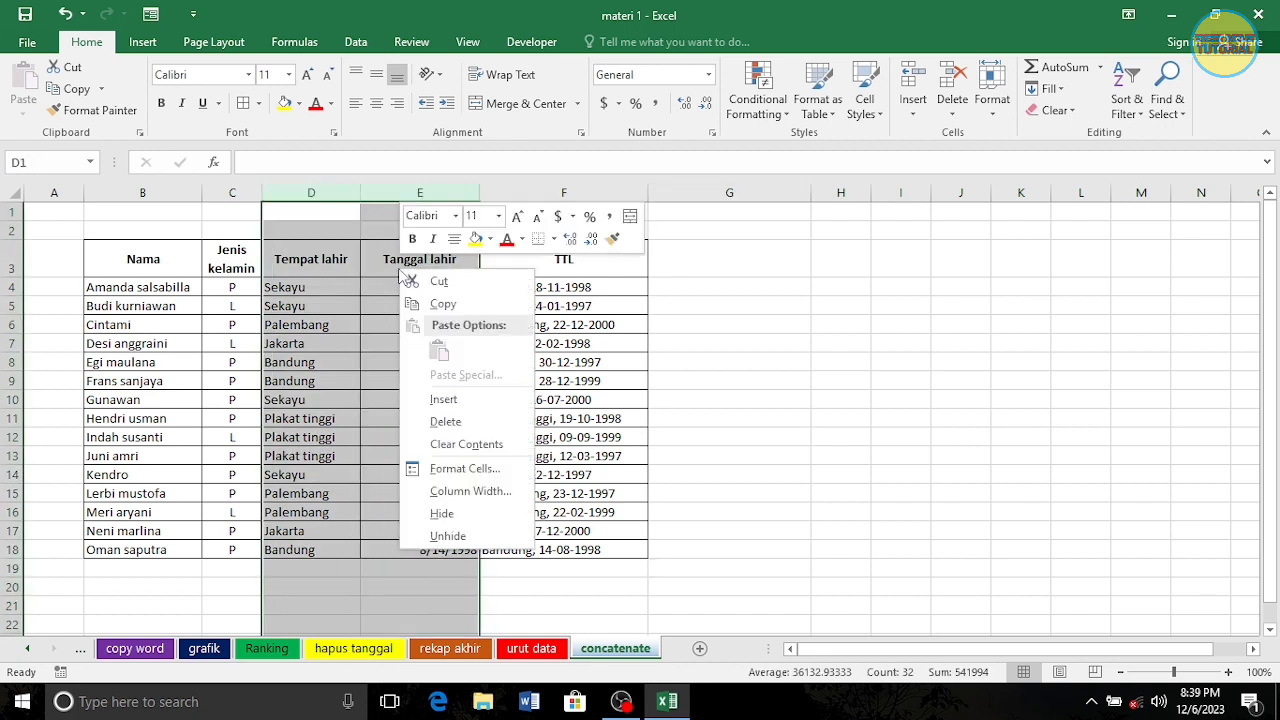
left_click(446, 513)
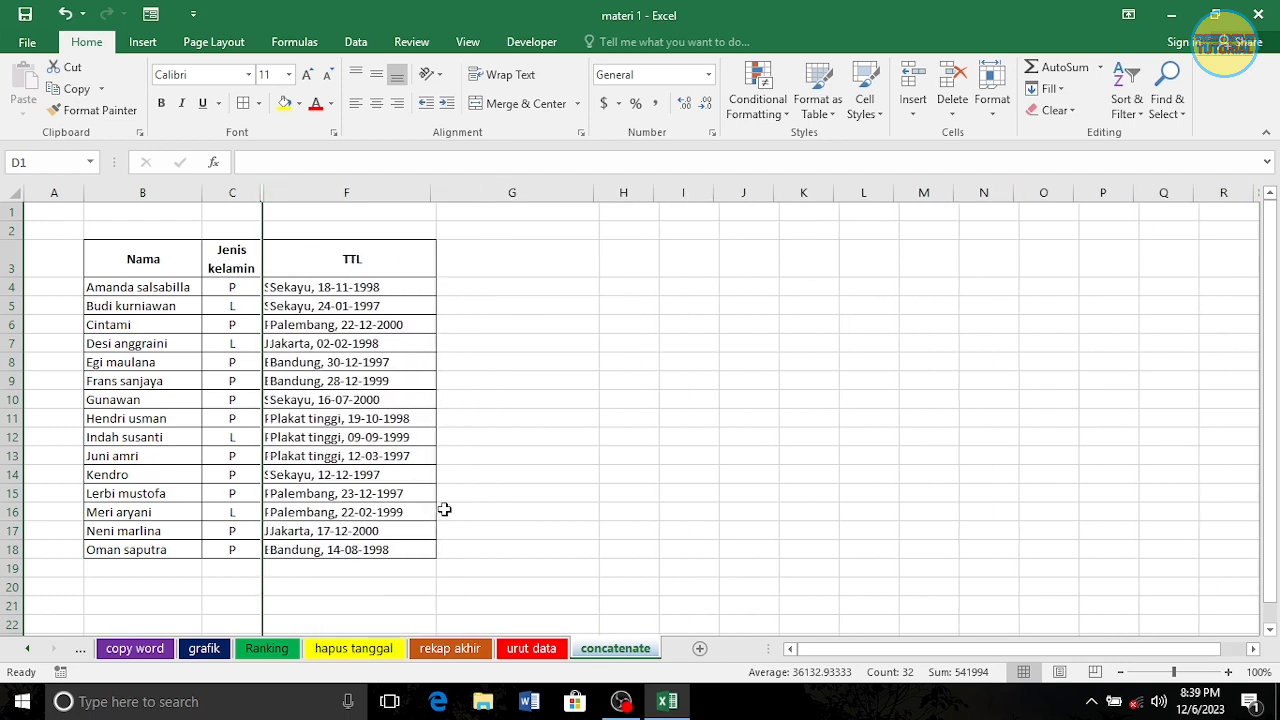